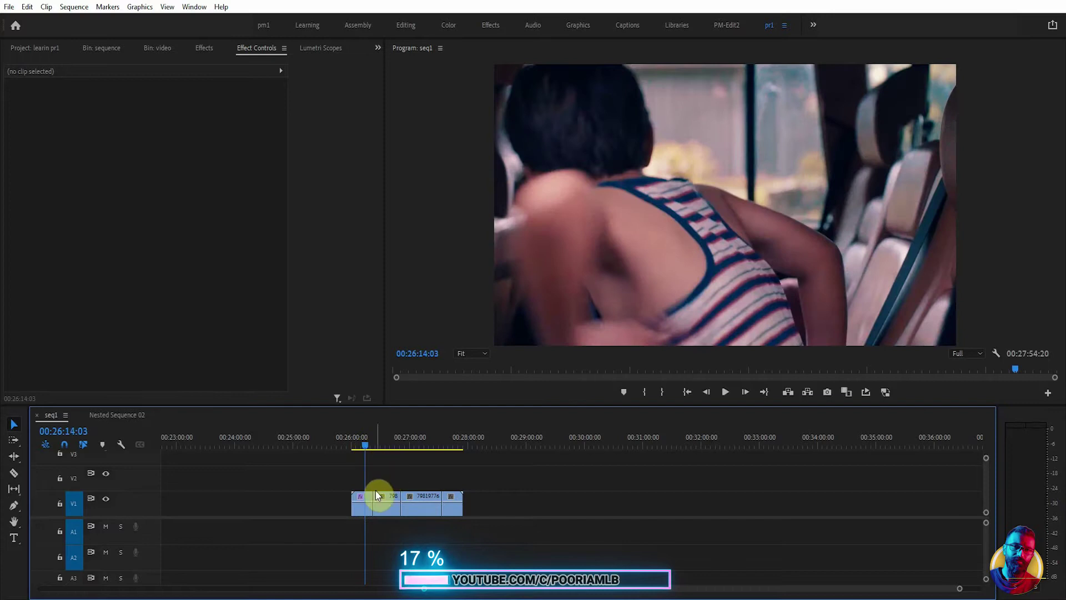
Set the first V1 clip's scale to 138 and its horizontal position to 1195.
left_click(362, 508)
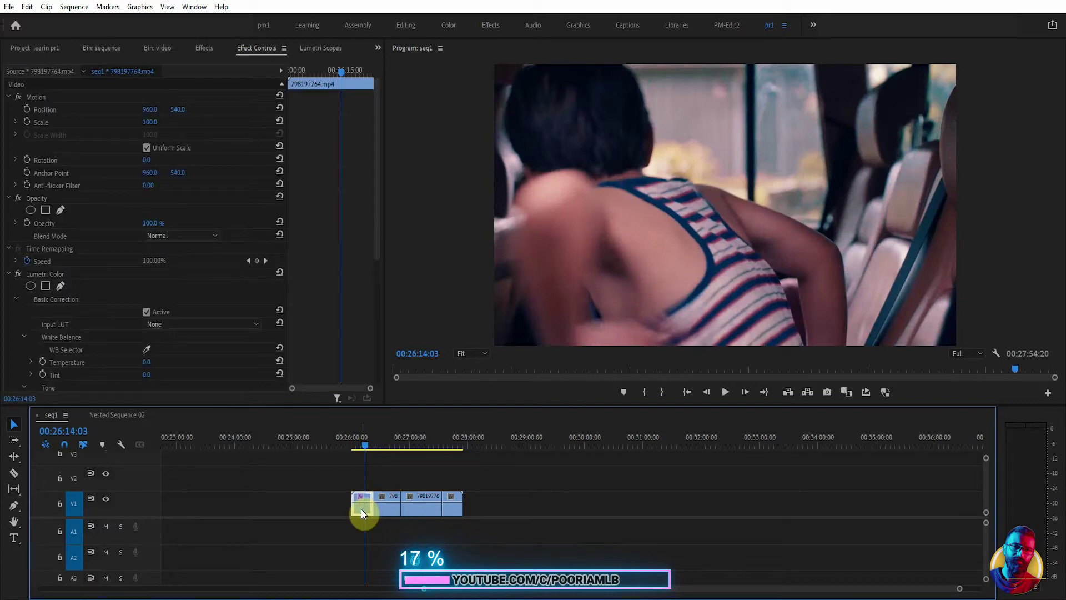
left_click(150, 122)
type("138")
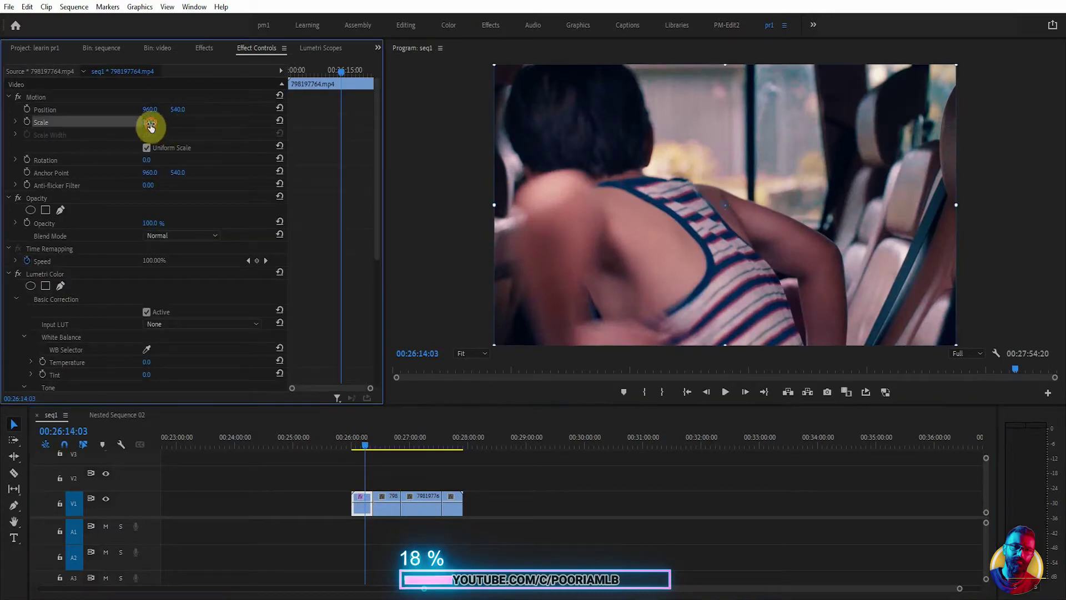
key("Return")
left_click_drag(150, 110, 280, 109)
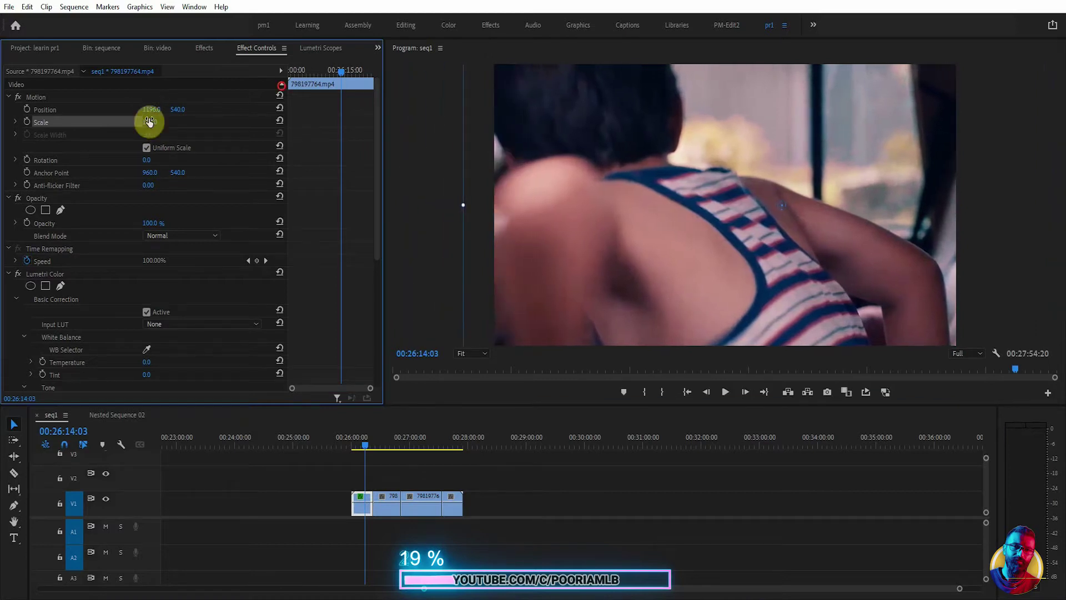
Examine the first clip's Lumetri Color settings and switch the effect off and on to compare the picture.
left_click(50, 274)
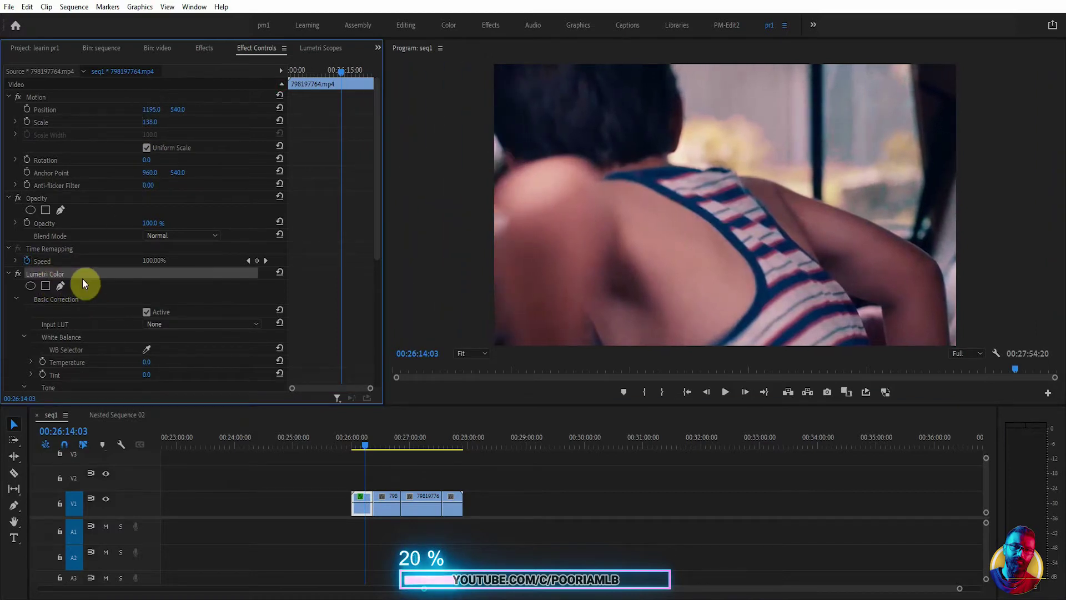
scroll(82, 278, "down", 3)
scroll(87, 281, "down", 1)
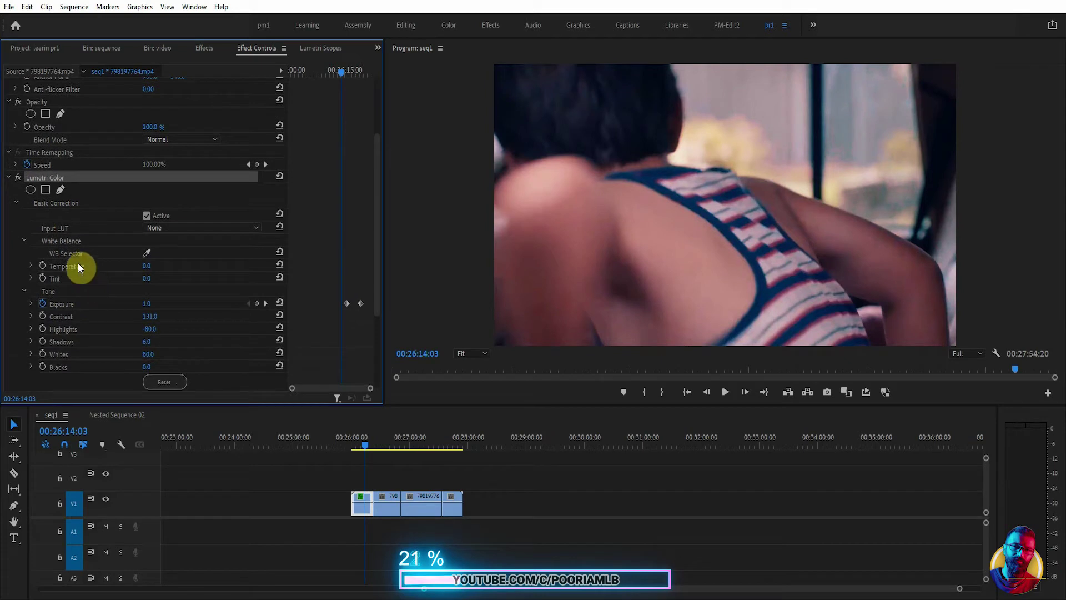
left_click(19, 176)
left_click(19, 176)
left_click(363, 507)
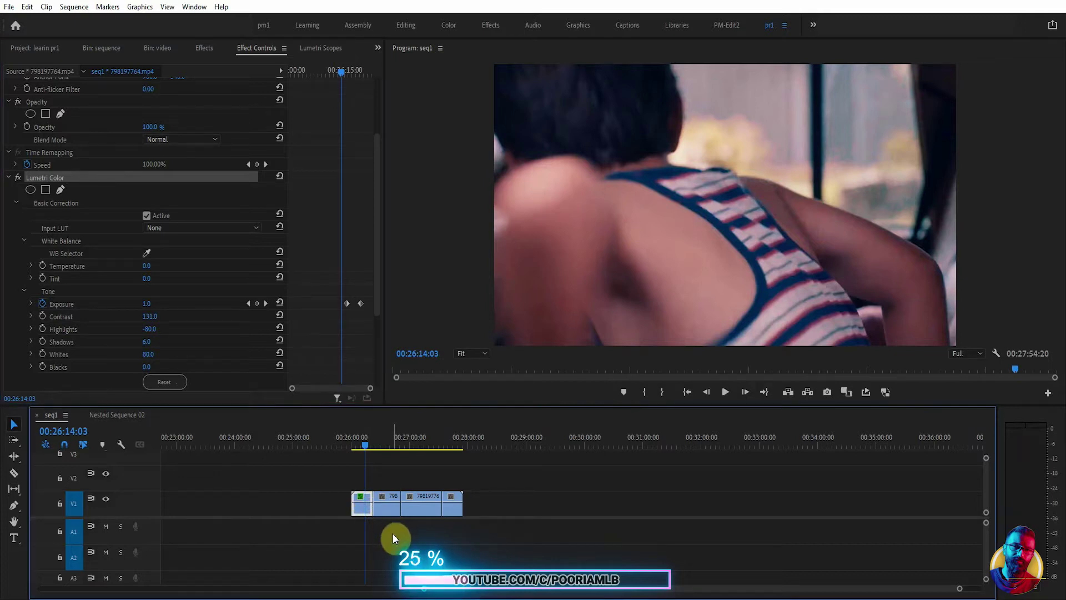
Copy only the first clip's Lumetri Color effect onto the other three clips and check their frames.
key("ctrl+a")
left_click(386, 428)
left_click_drag(386, 428, 365, 441)
left_click(358, 514)
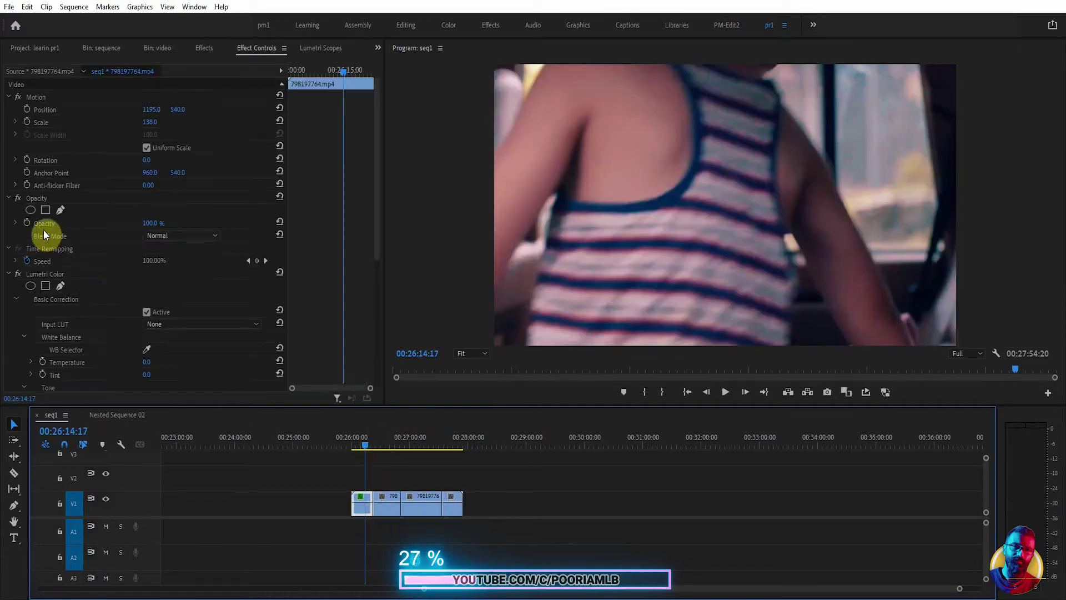
left_click(35, 275)
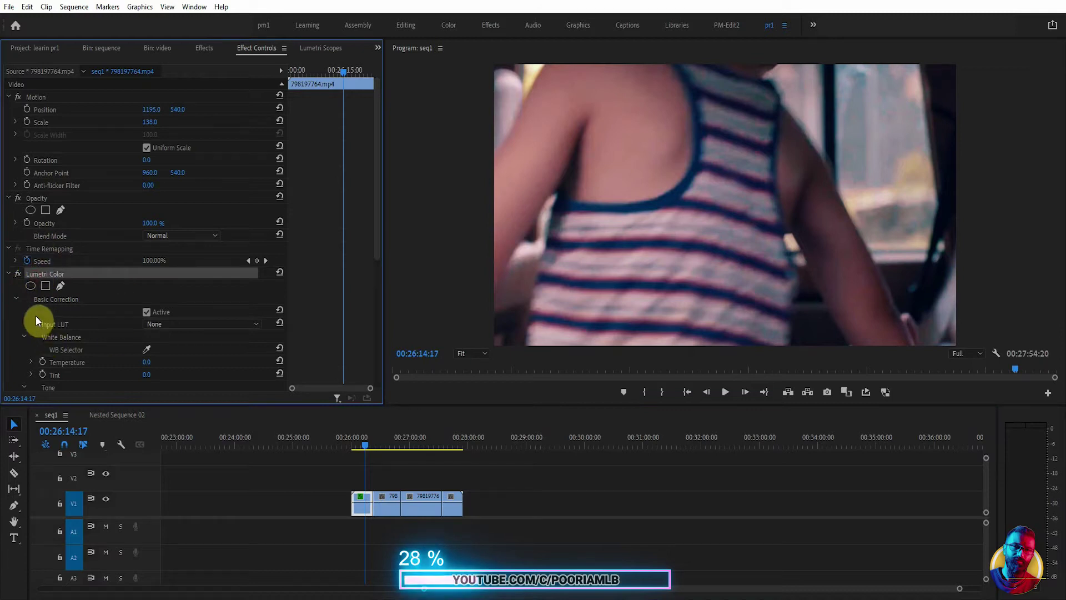
left_click(381, 442)
left_click(384, 510)
left_click(428, 437)
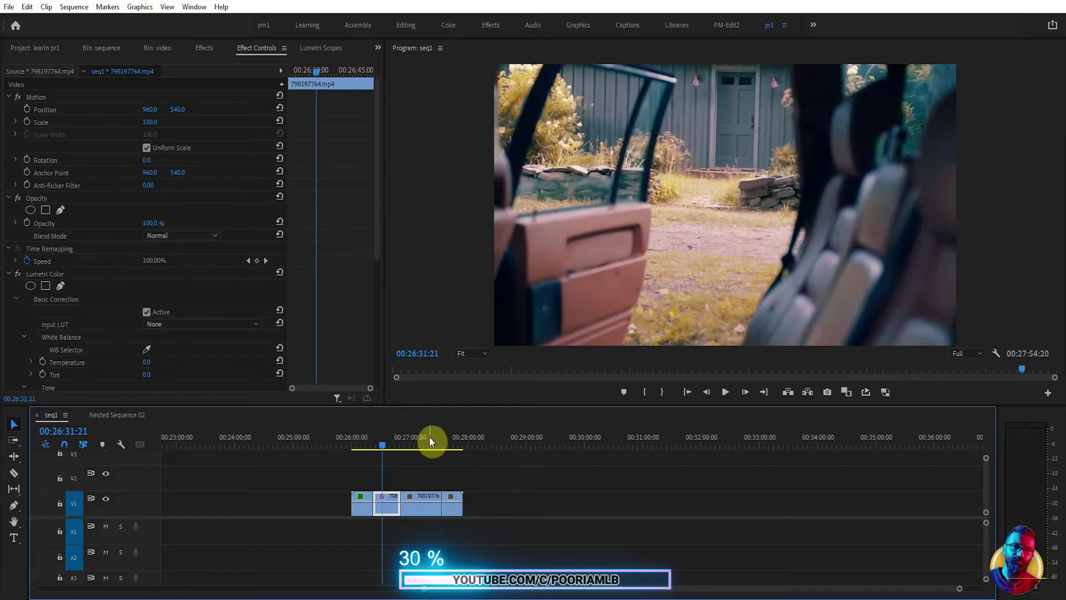
left_click(456, 442)
left_click(453, 505)
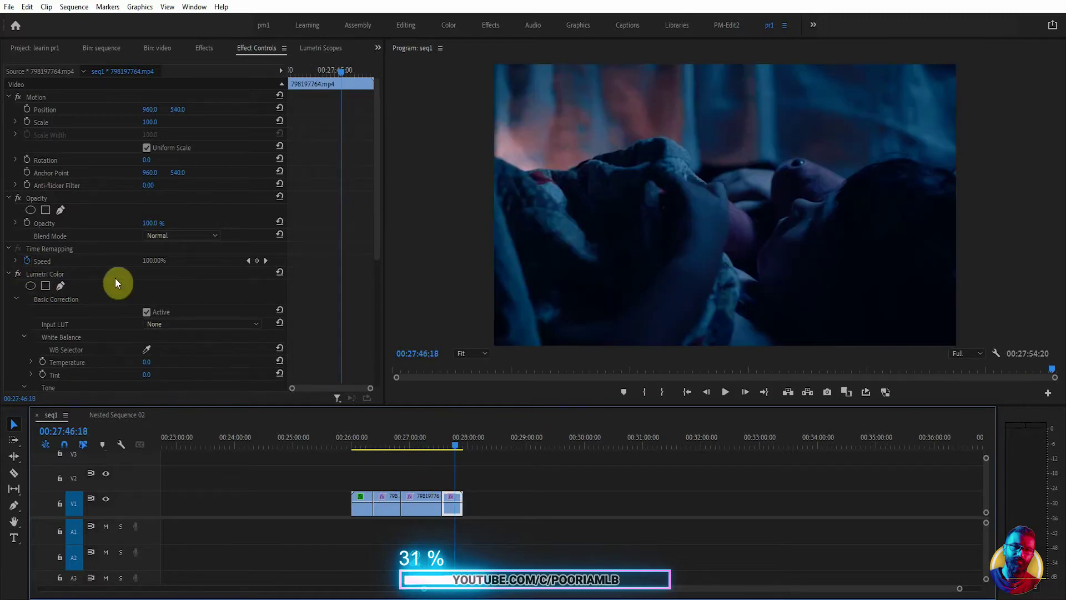
Copy the first V1 clip so that its attributes can be applied to other clips.
left_click(412, 438)
left_click(360, 439)
right_click(361, 505)
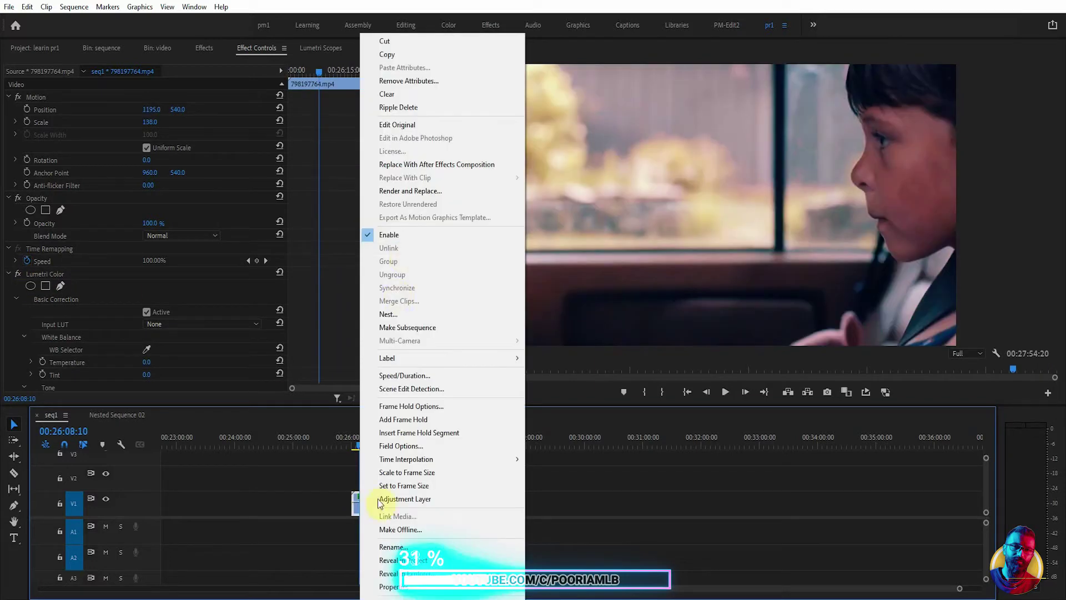
left_click(335, 518)
right_click(364, 508)
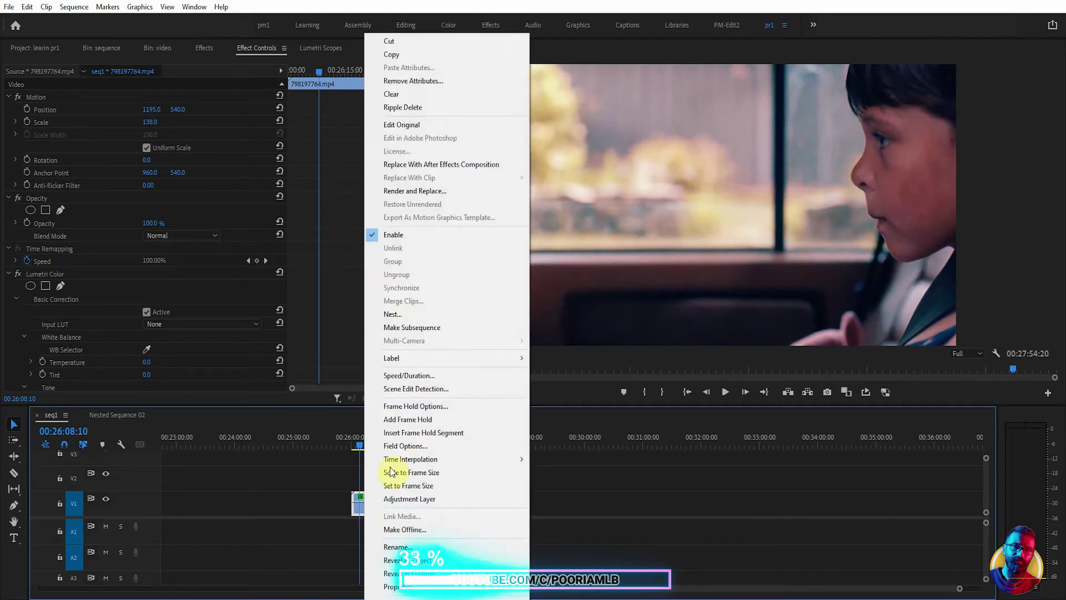
left_click(388, 57)
key("ctrl+v")
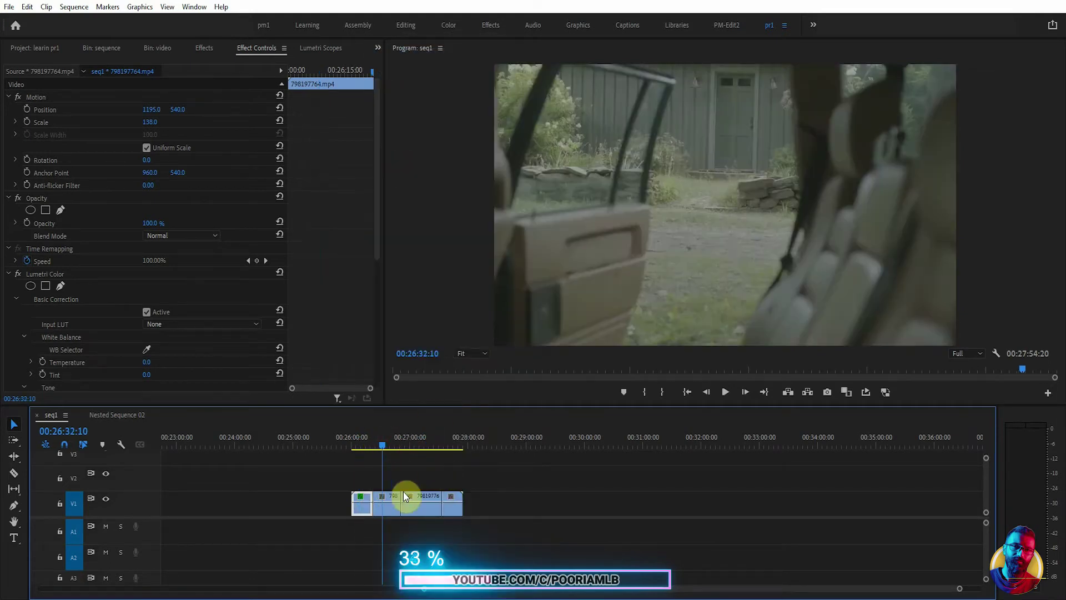
Paste only the Lumetri Color attribute onto the other three clips, excluding Motion, Opacity and Time Remapping.
mouse_move(395, 495)
left_mouse_down()
mouse_move(414, 491)
mouse_move(391, 498)
left_mouse_up()
right_click(391, 496)
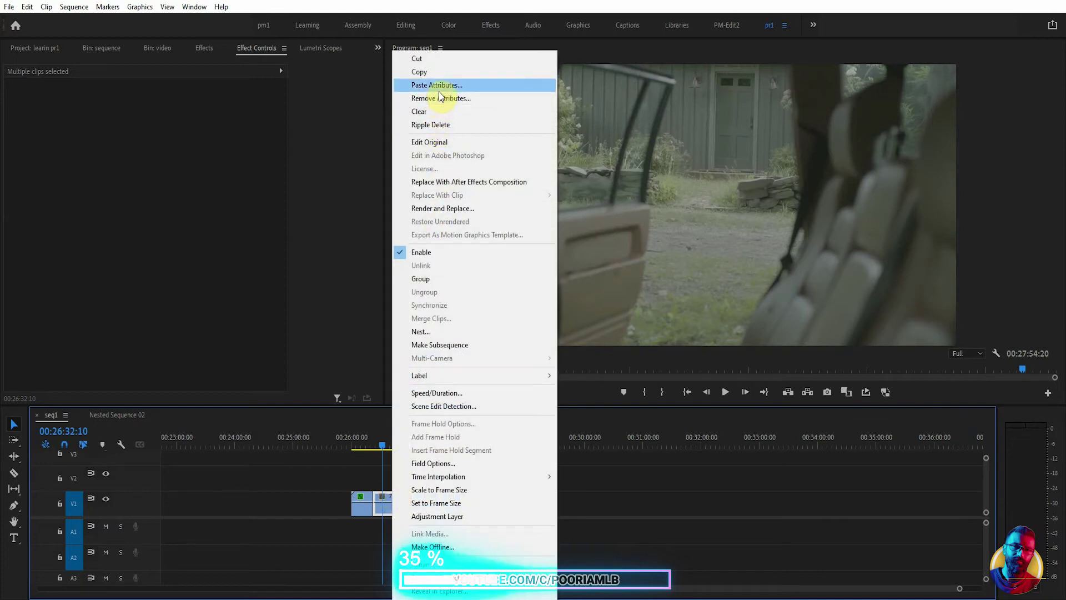
left_click(437, 86)
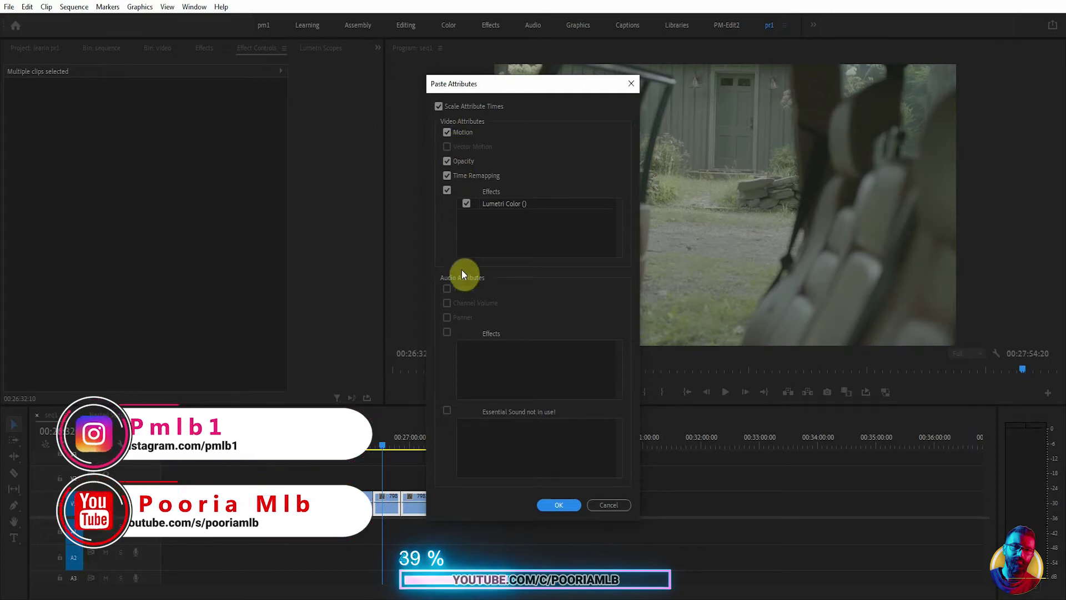
left_click(448, 131)
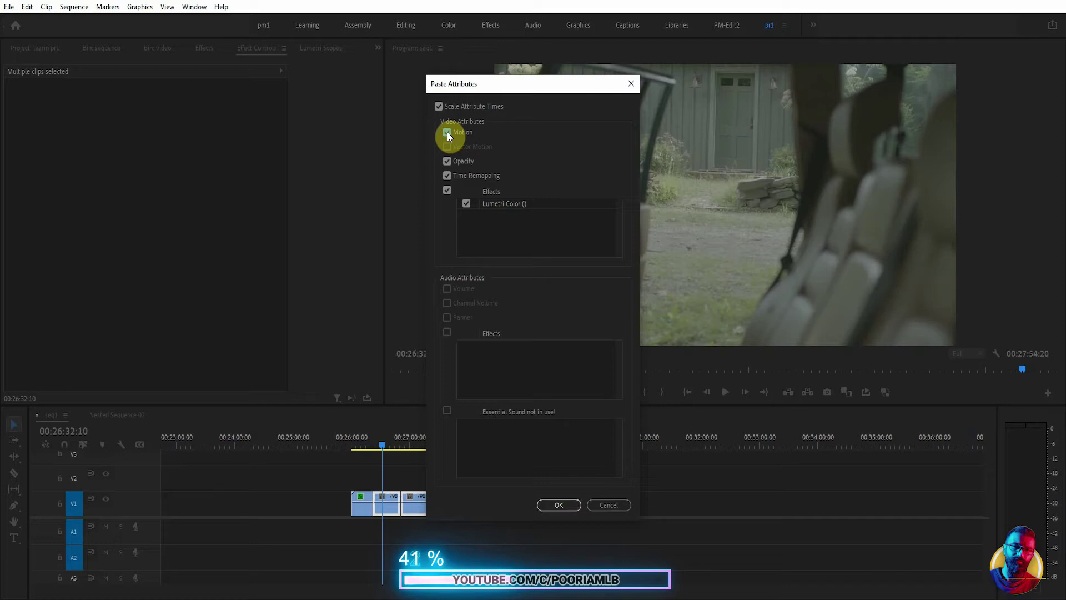
left_click(447, 160)
left_click(448, 176)
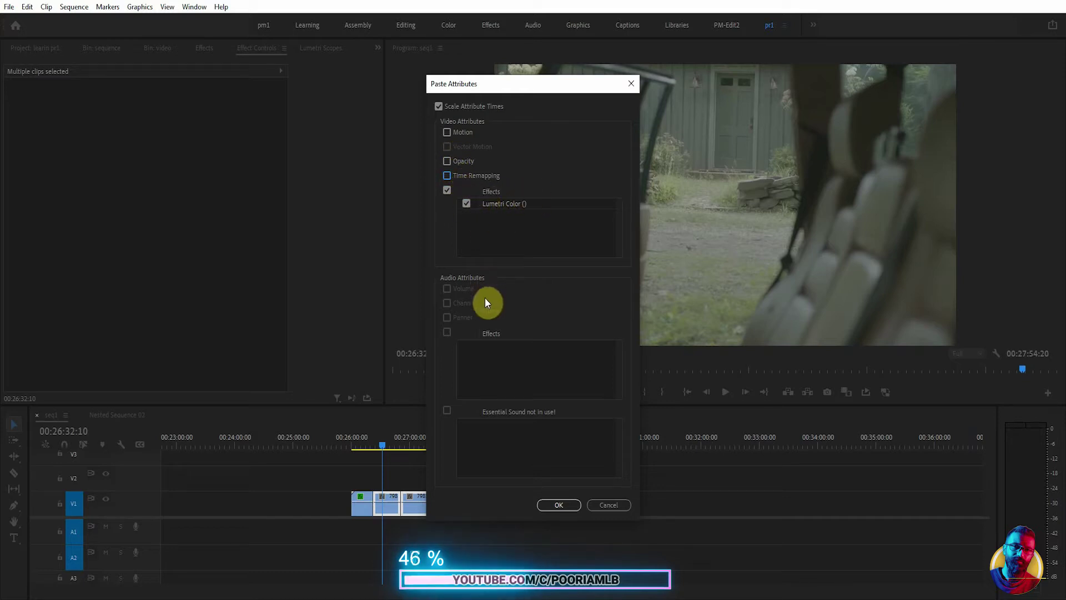
left_click(549, 505)
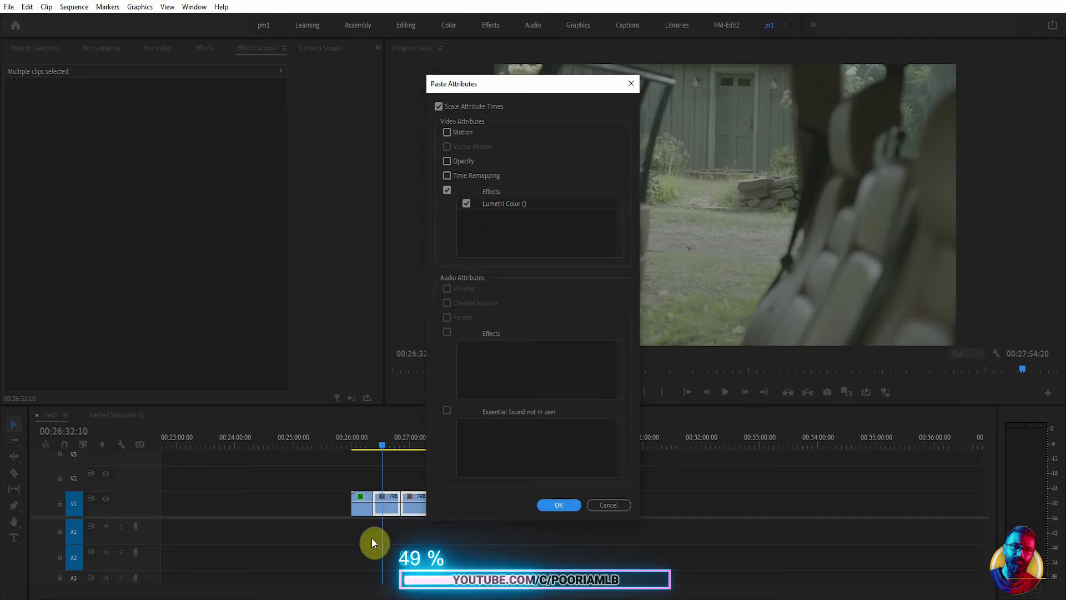
left_click_drag(491, 94, 586, 79)
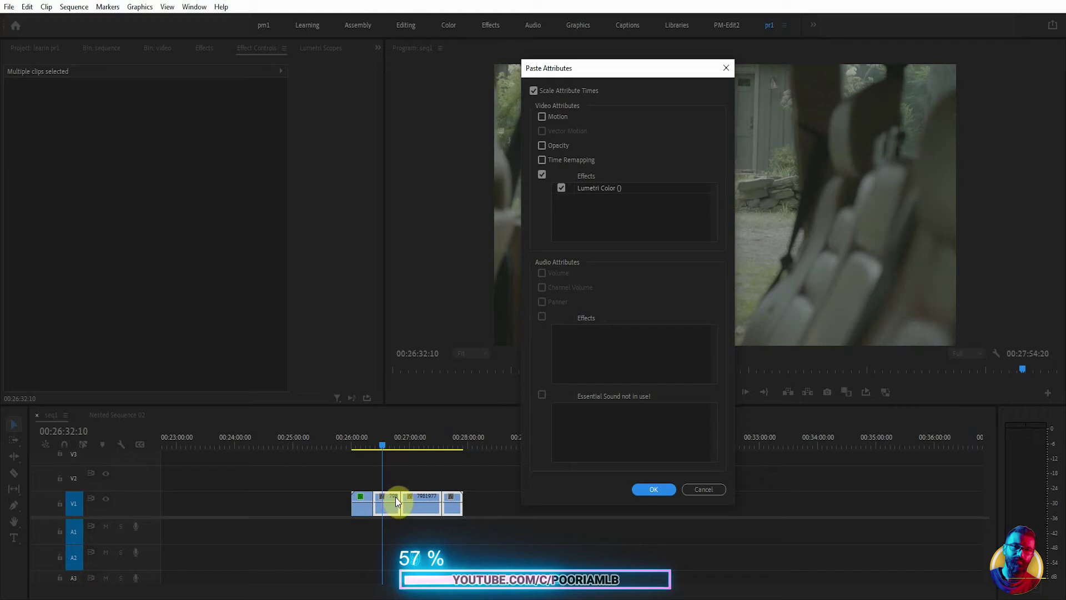
left_click(655, 488)
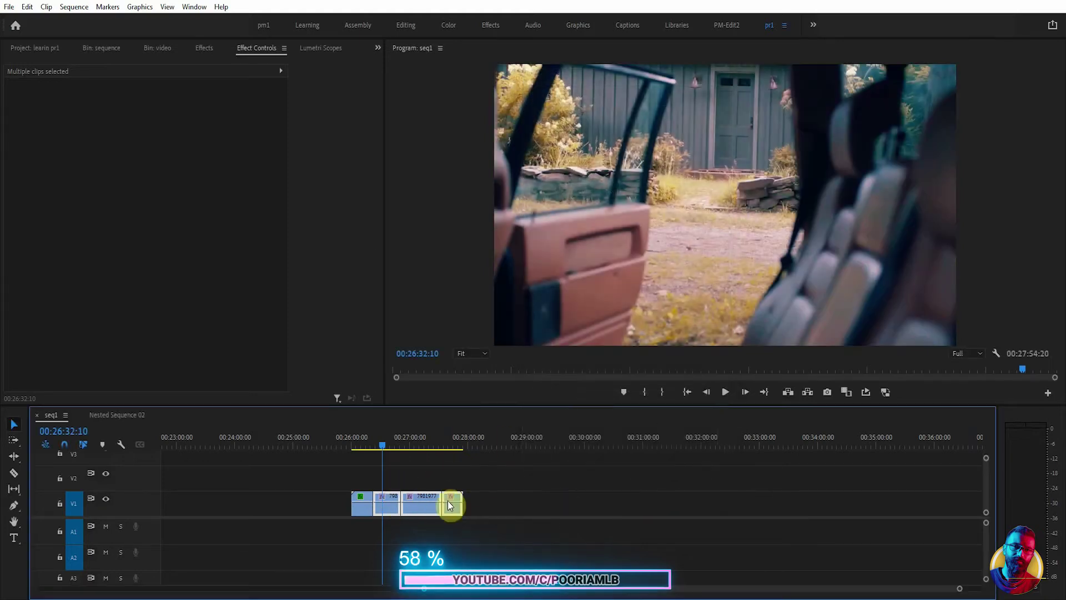
Check the picture and effect settings of the clips that received the pasted attributes.
left_click(425, 440)
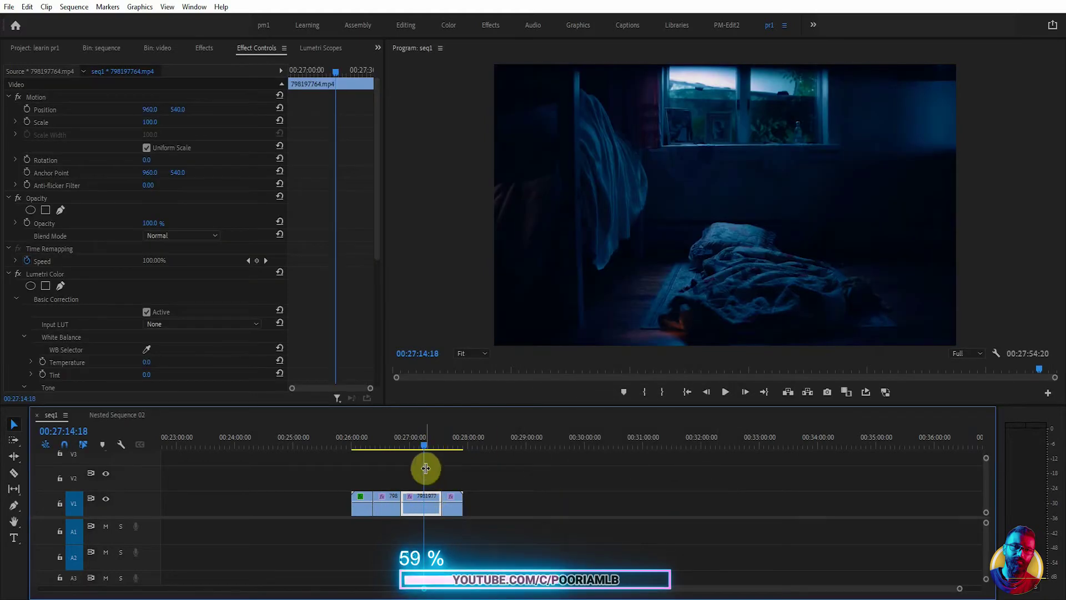
left_click_drag(432, 438, 391, 442)
left_click(403, 504)
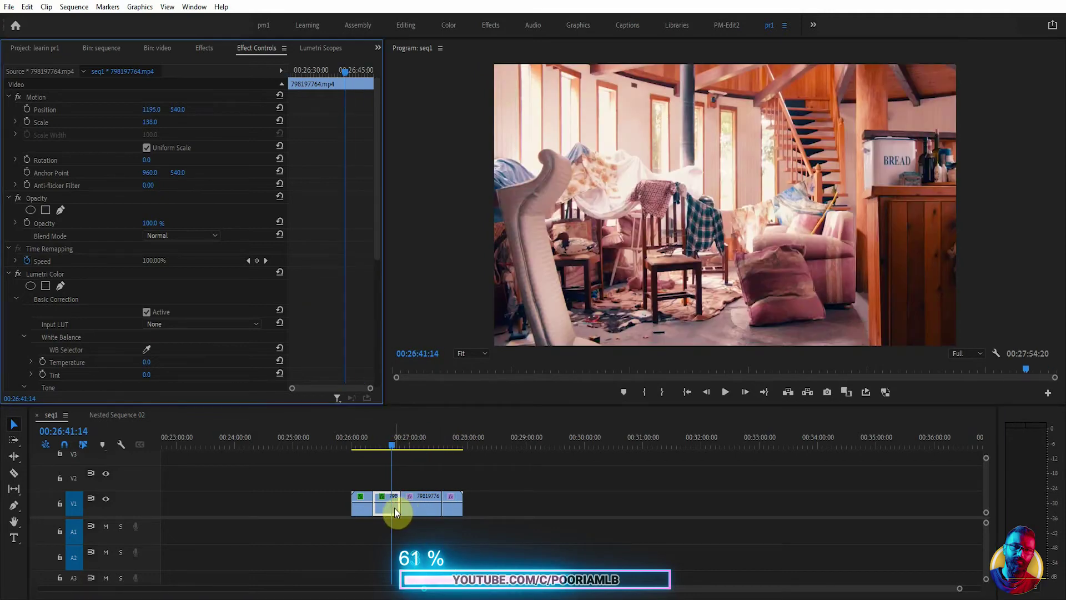
Remove the Motion and Lumetri Color attributes from the last three clips, leaving Opacity and Time Remapping out of the removal.
left_click_drag(507, 484, 384, 511)
right_click(385, 510)
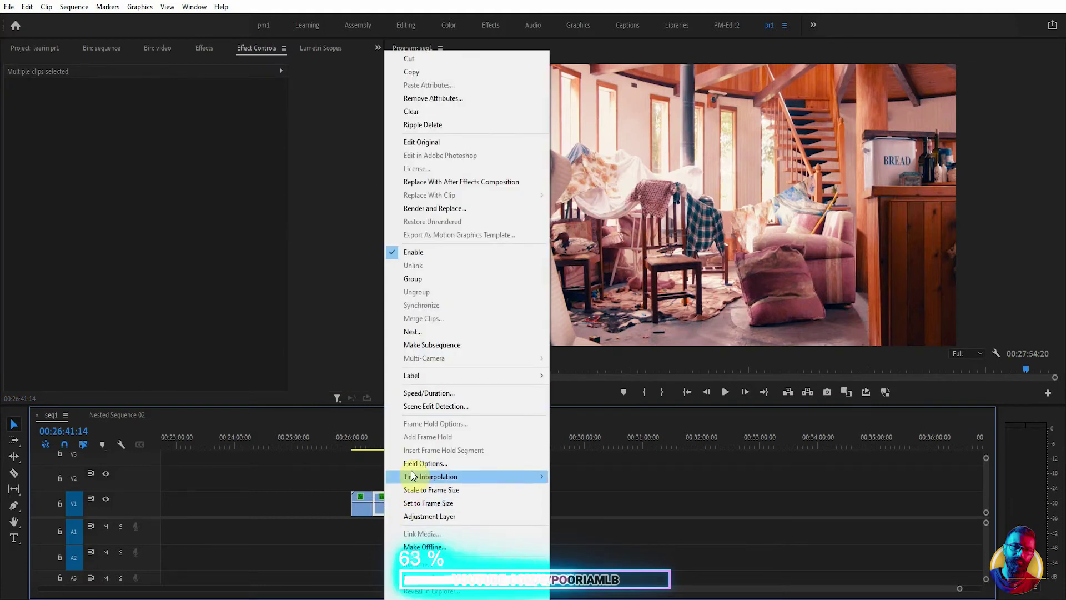
left_click(439, 99)
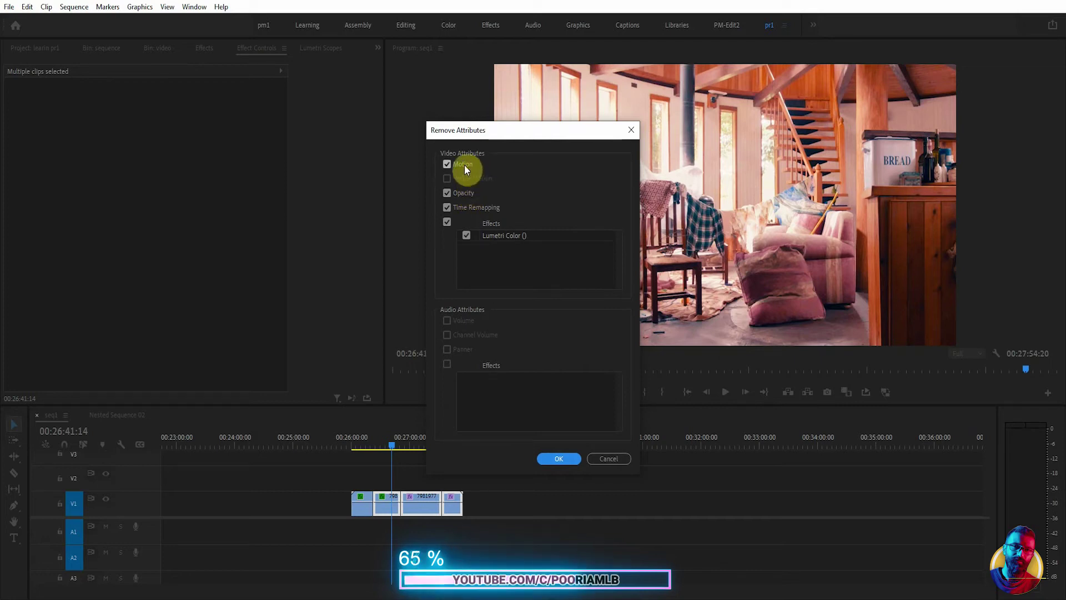
left_click(468, 192)
left_click(471, 207)
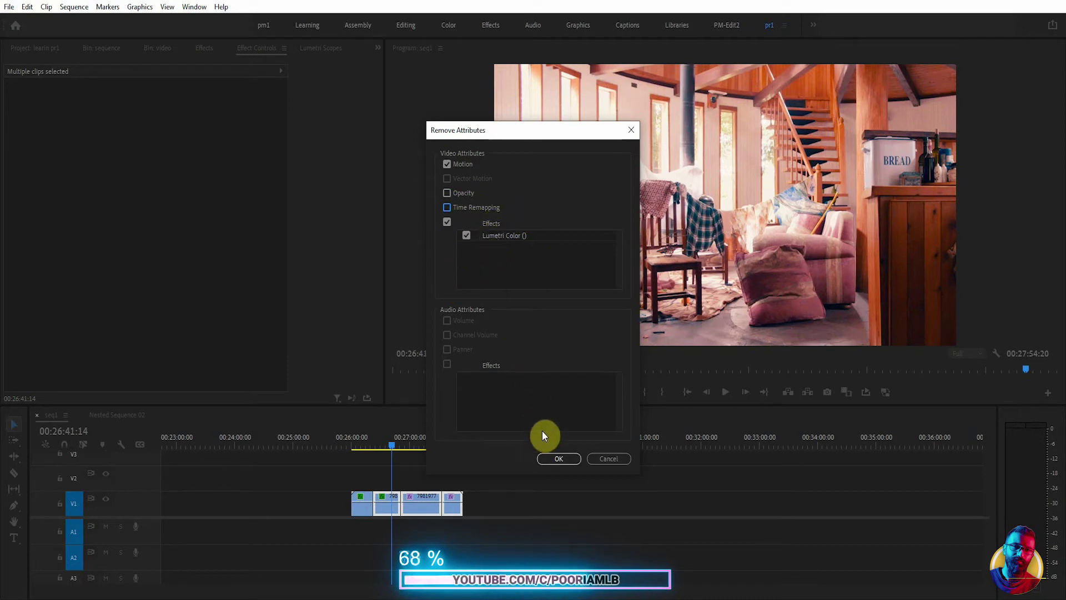
left_click(560, 458)
mouse_move(391, 436)
left_mouse_down()
mouse_move(454, 436)
mouse_move(382, 444)
left_mouse_up()
right_click(359, 502)
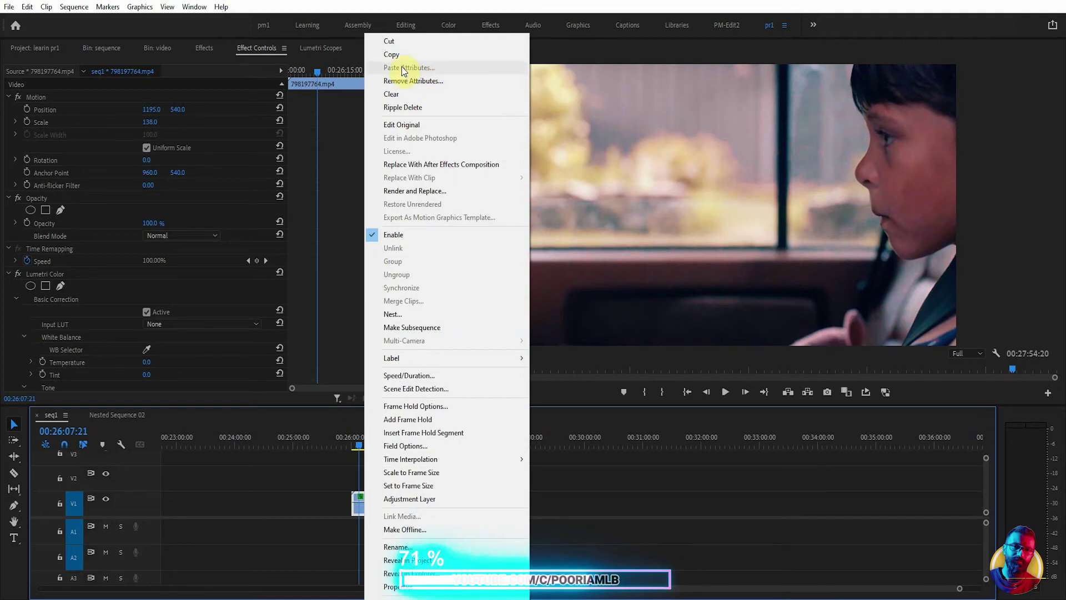
left_click(625, 489)
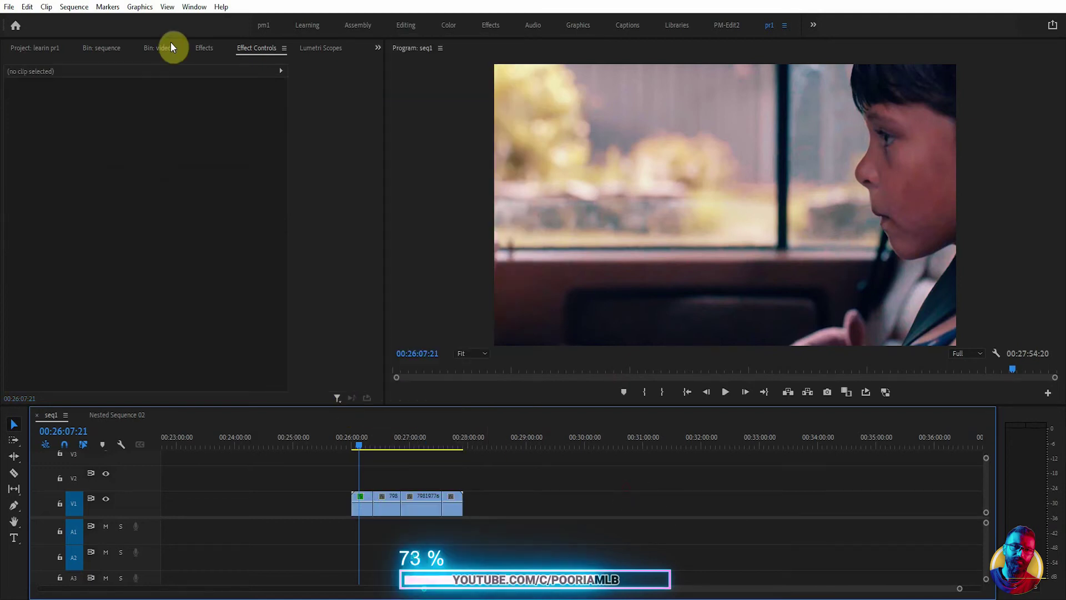
Open the keyboard shortcut settings and search the commands for "attr".
left_click(26, 8)
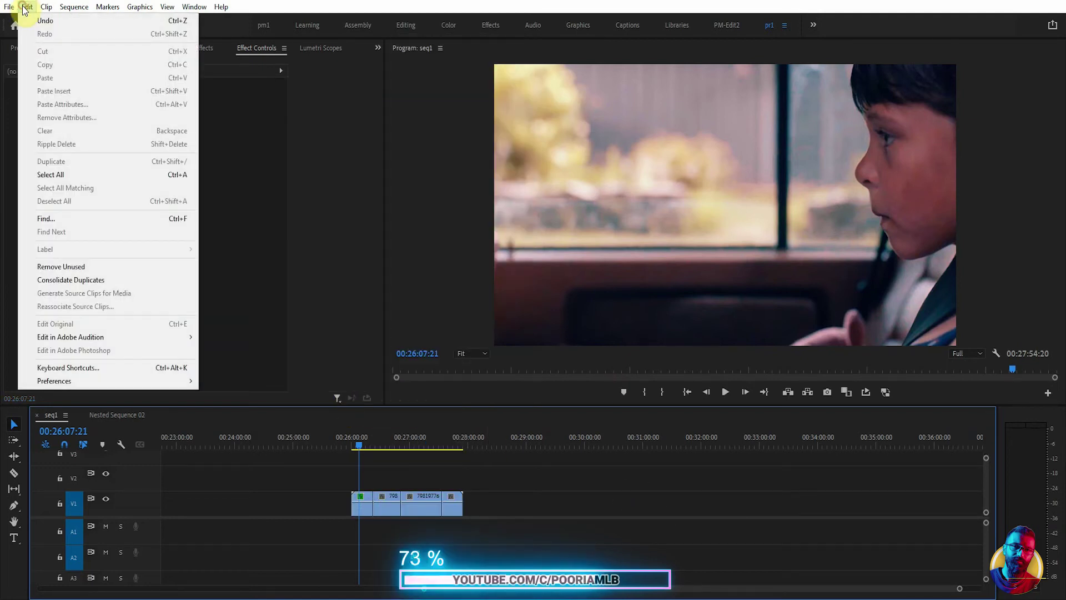
left_click(111, 365)
type("r")
key("BackSpace")
type("attr")
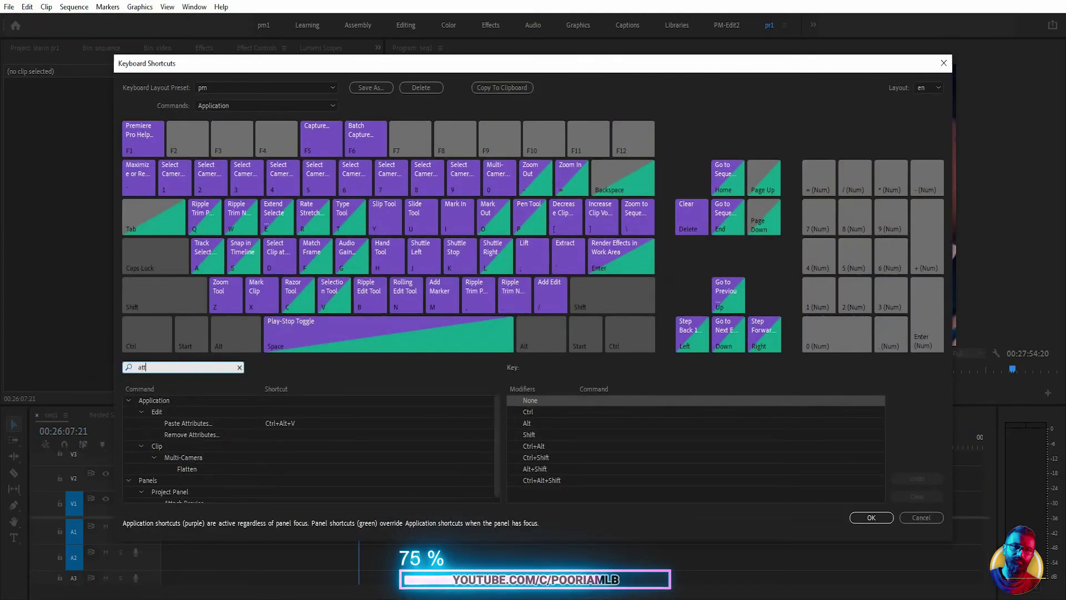
Assign Ctrl+Alt+Shift+V as the shortcut for Remove Attributes and save the shortcut settings.
left_click(224, 435)
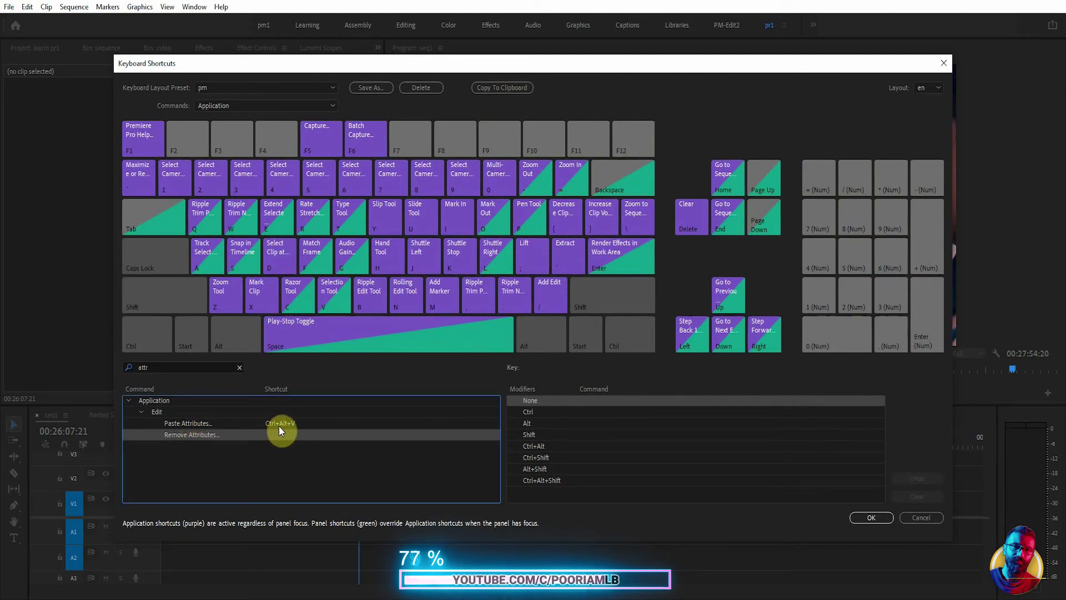
left_click(283, 425)
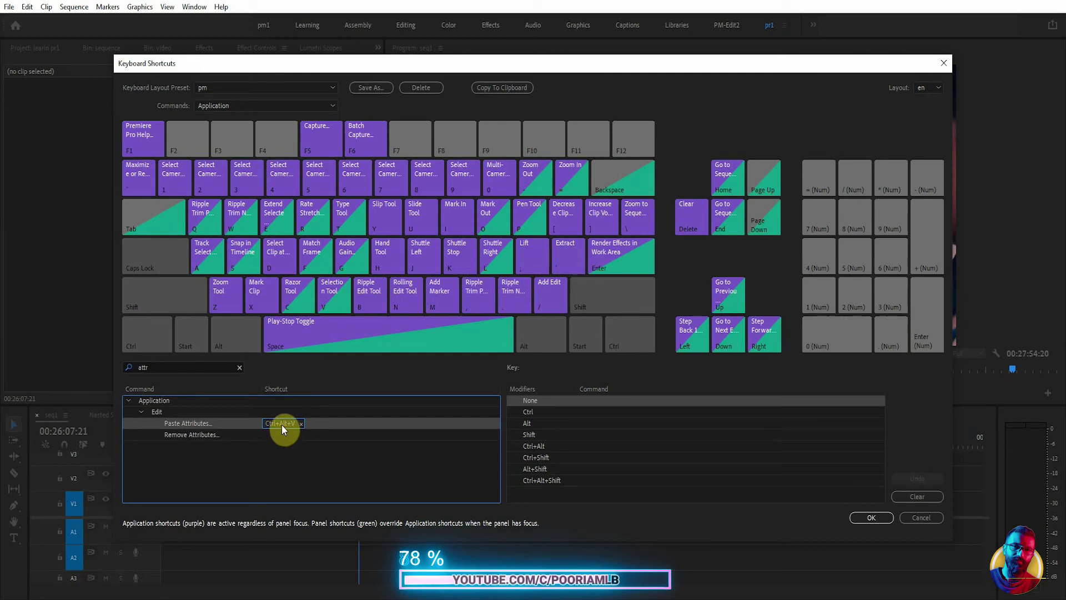
left_click(275, 438)
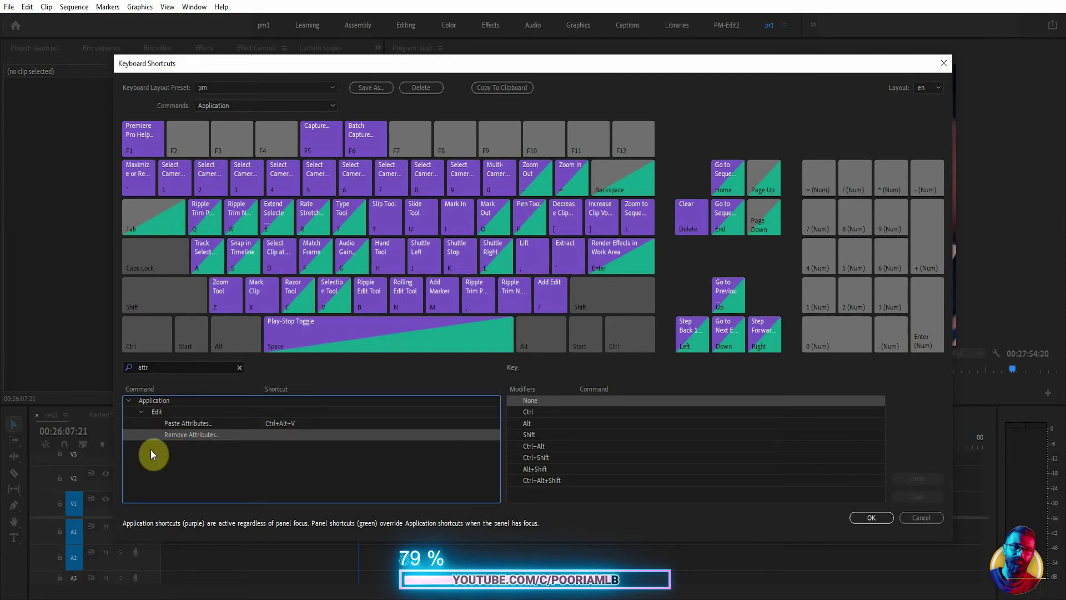
key("ctrl+alt+shift")
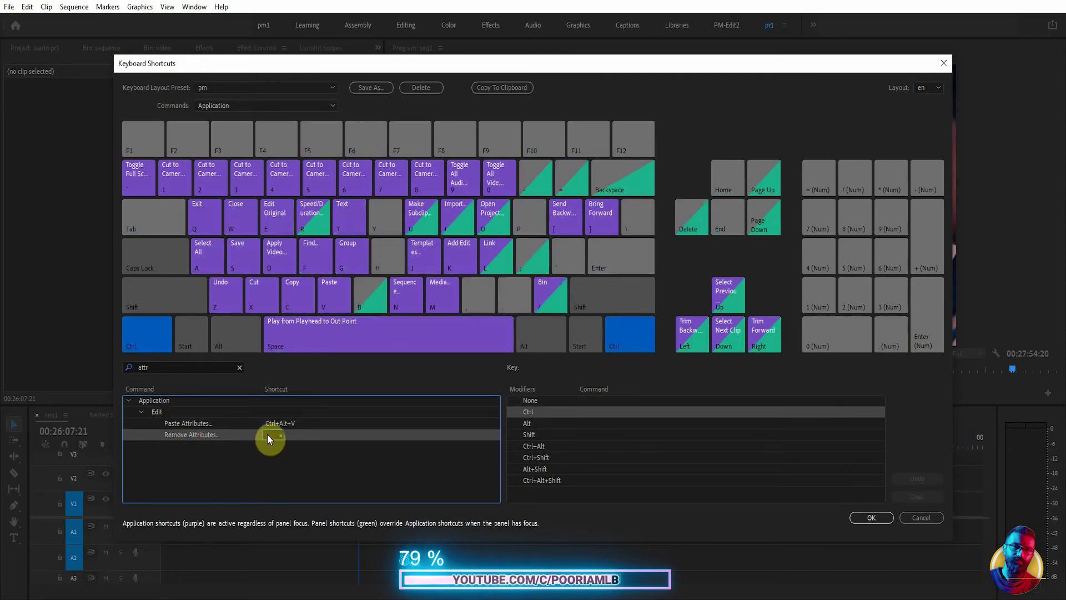
key("ctrl+alt+shift+v")
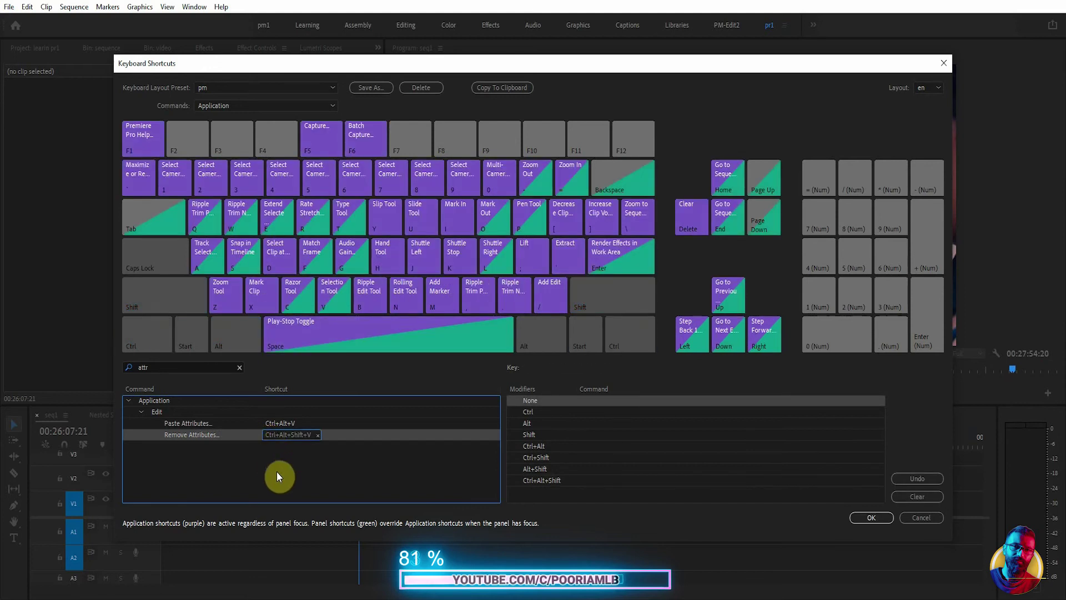
left_click(870, 516)
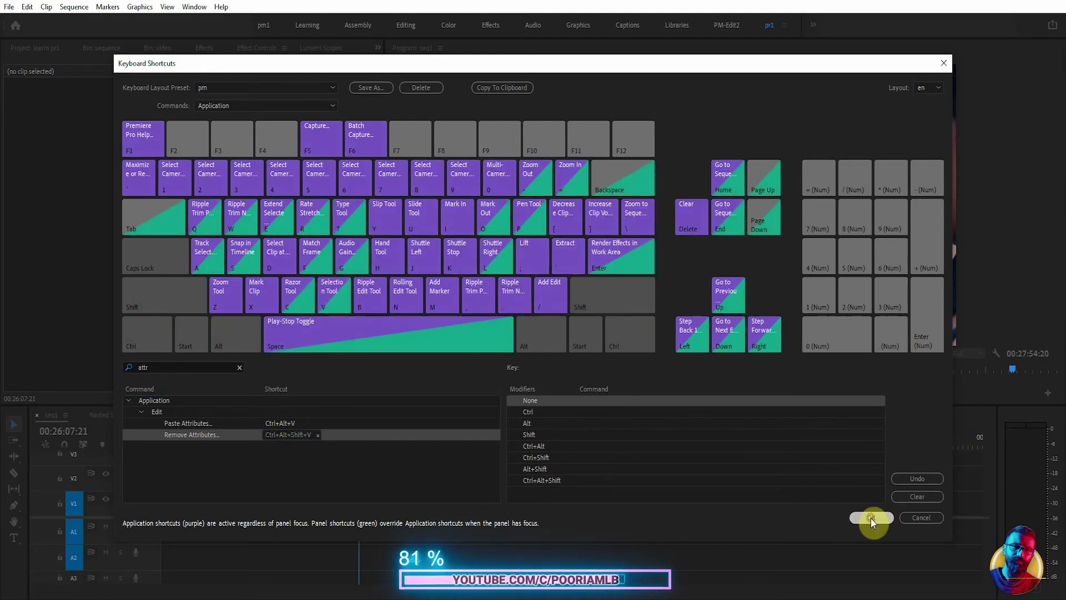
Copy the first clip's attributes and paste only its Lumetri Color effect onto the second clip, with Scale Attribute Times enabled.
left_click(438, 502)
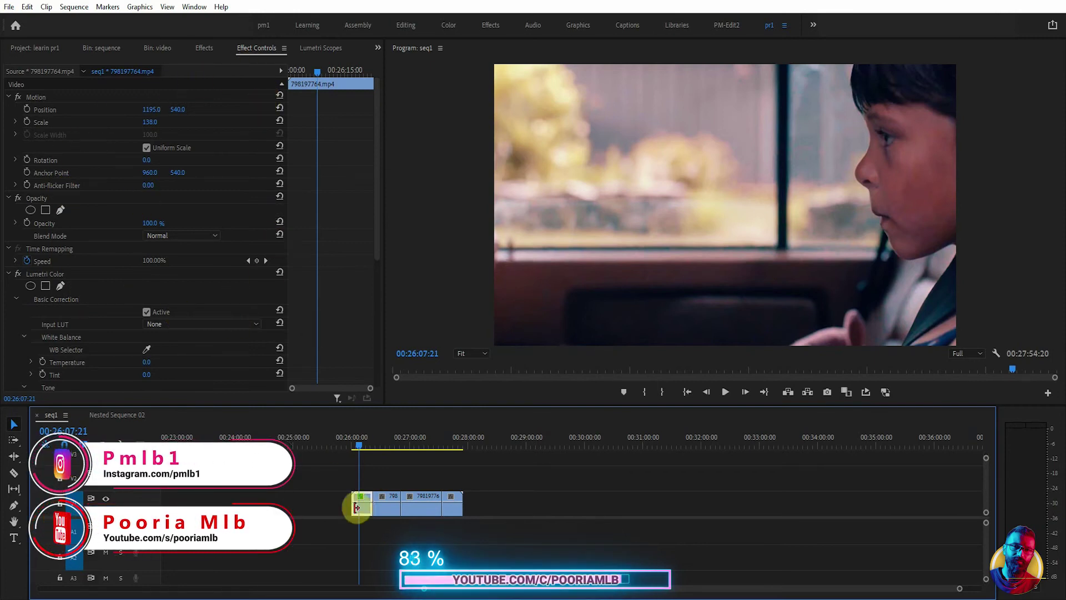
left_click(390, 436)
left_click(391, 505)
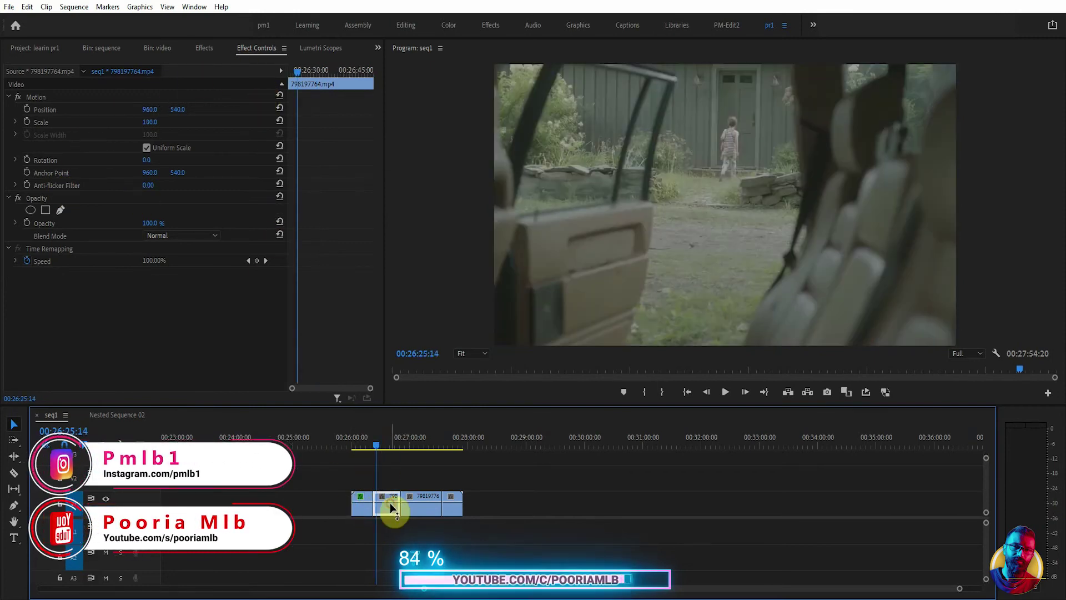
key("ctrl+alt+v")
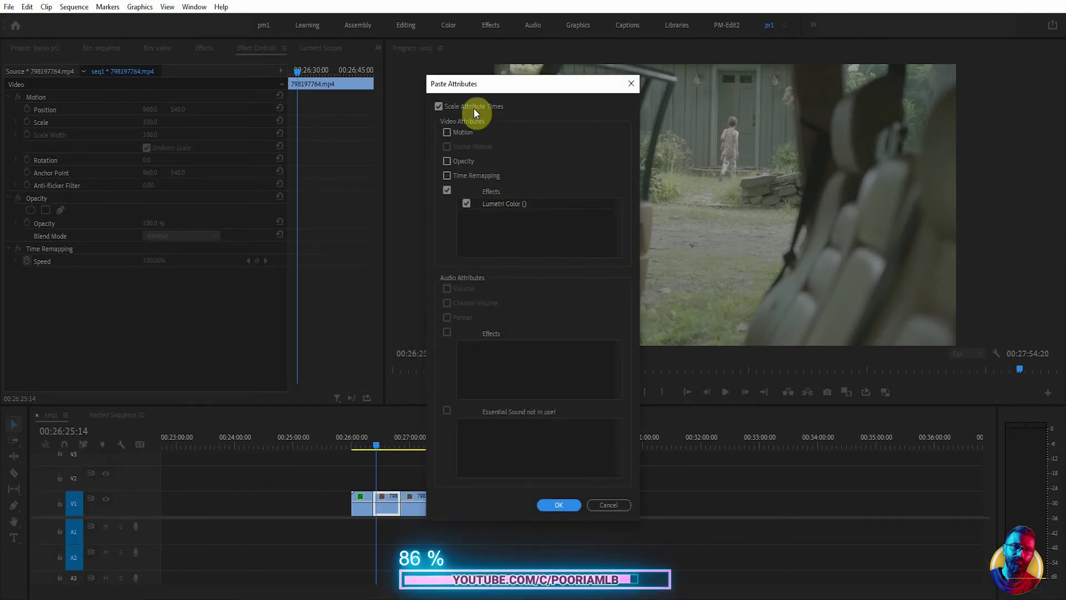
left_click(561, 503)
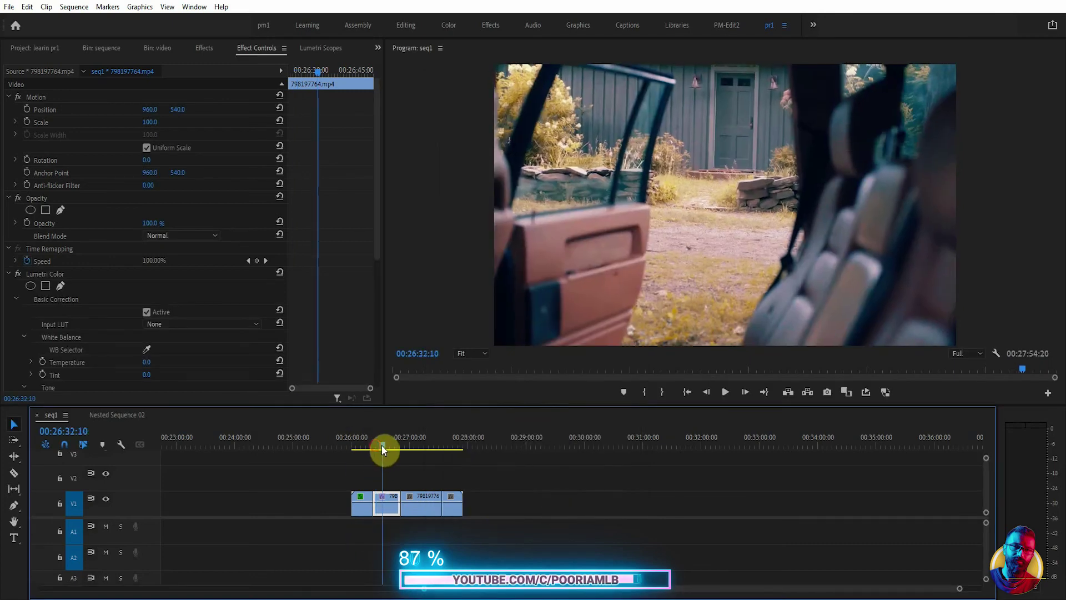
Remove the Motion and Lumetri Color attributes from the second clip, leaving Opacity and Time Remapping out of the removal.
left_click(385, 444)
right_click(394, 508)
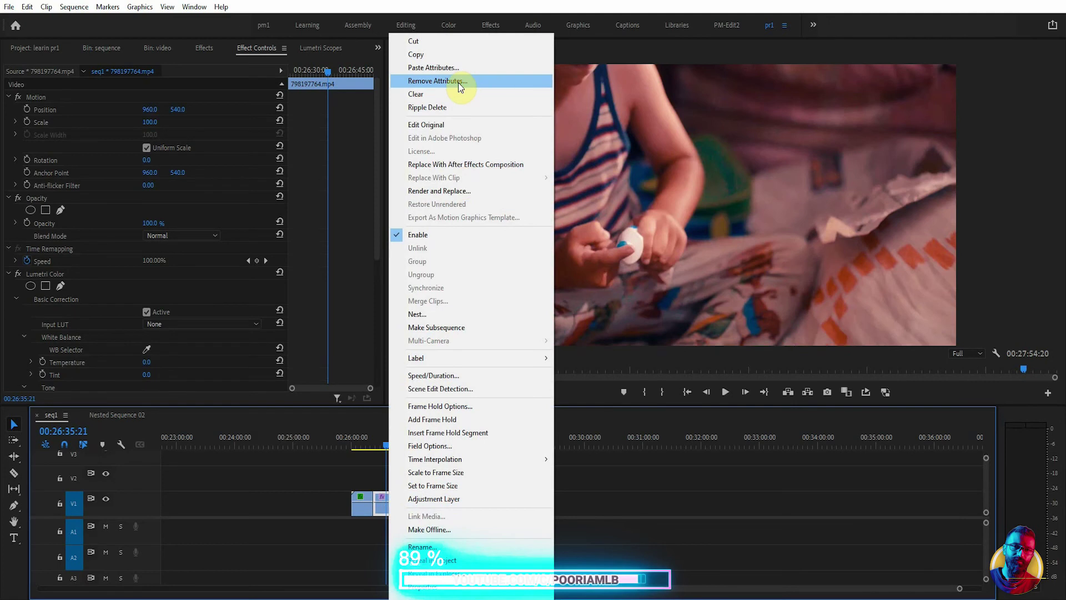
key("Escape")
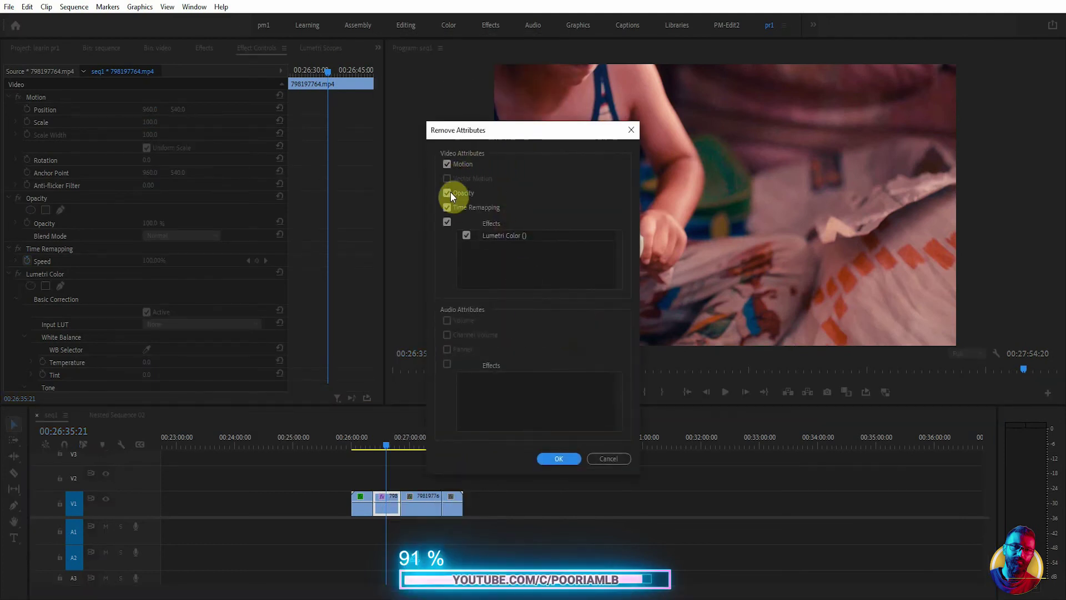
left_click(451, 194)
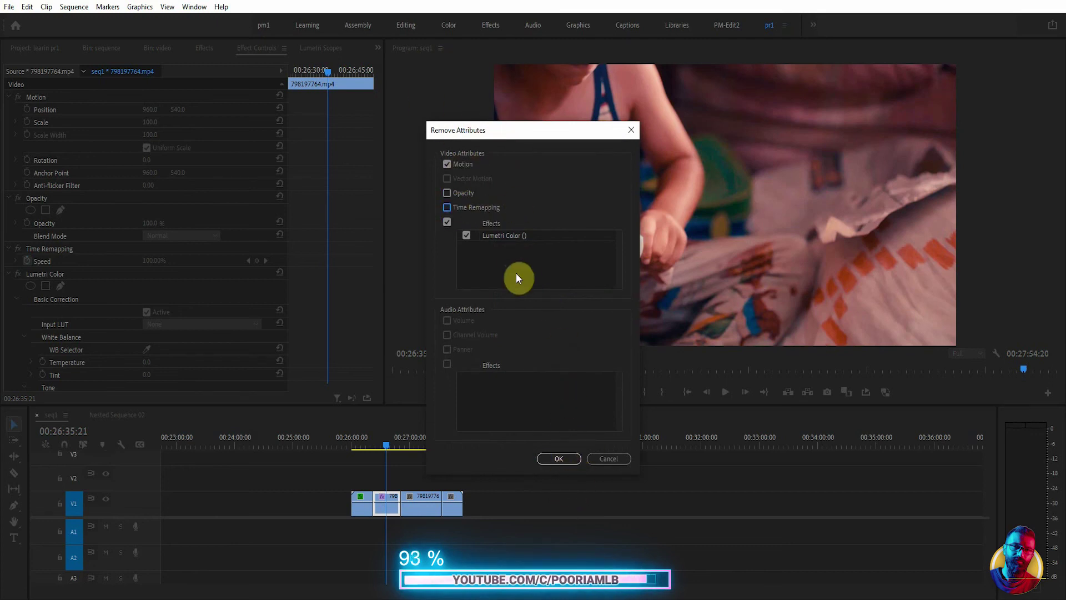
left_click(561, 458)
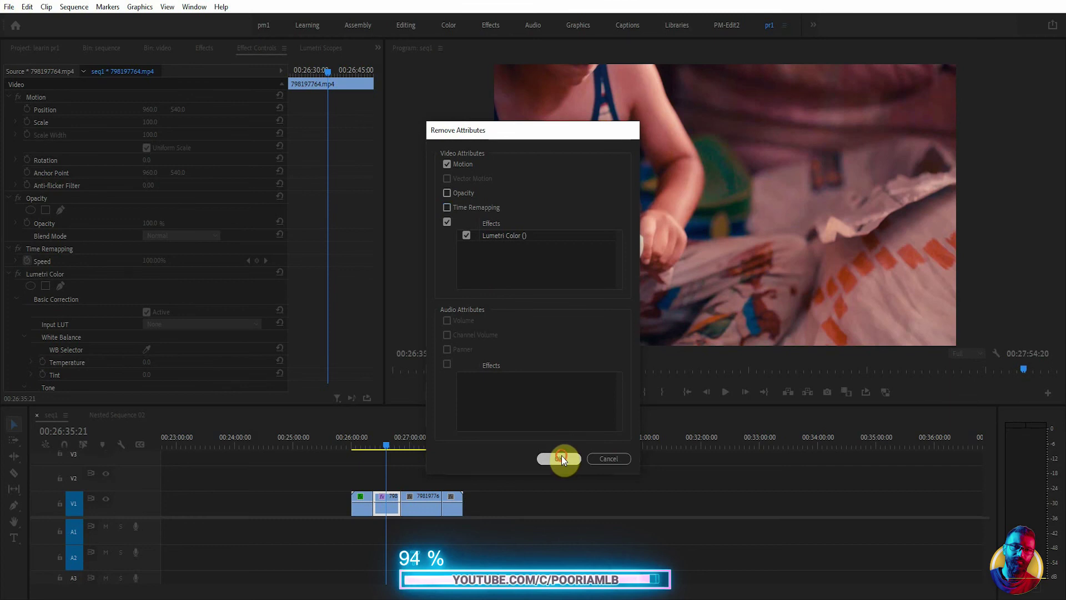